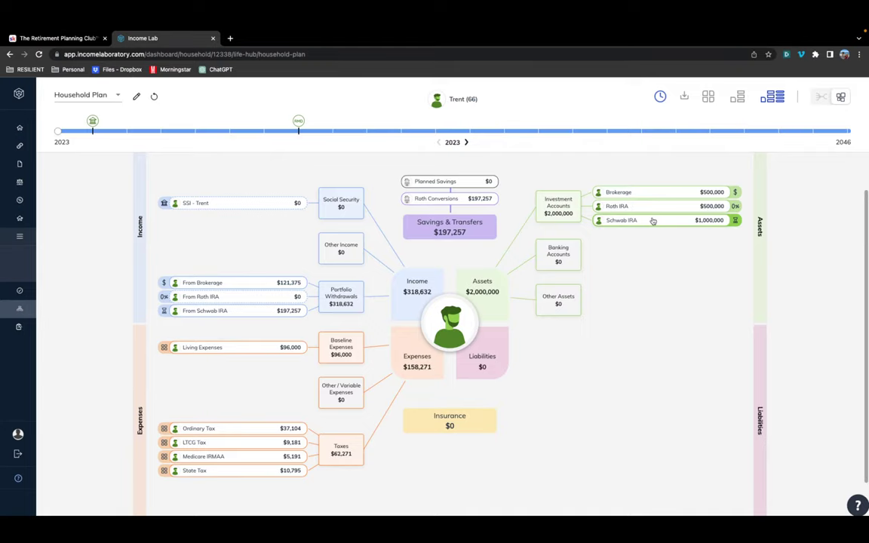
Advance the Life Hub household plan year by year from 2023 to 2038 to examine how accounts, withdrawals and taxes change.
mouse_move(653, 221)
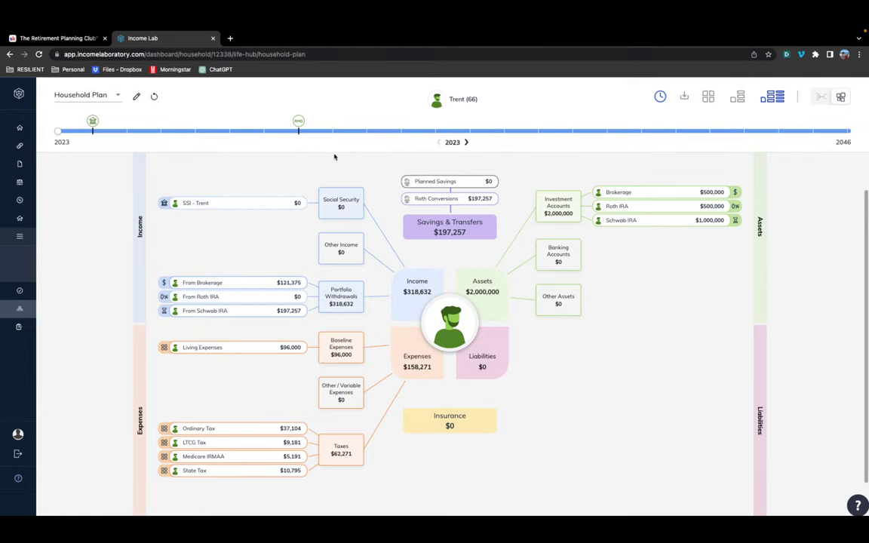
left_click(467, 143)
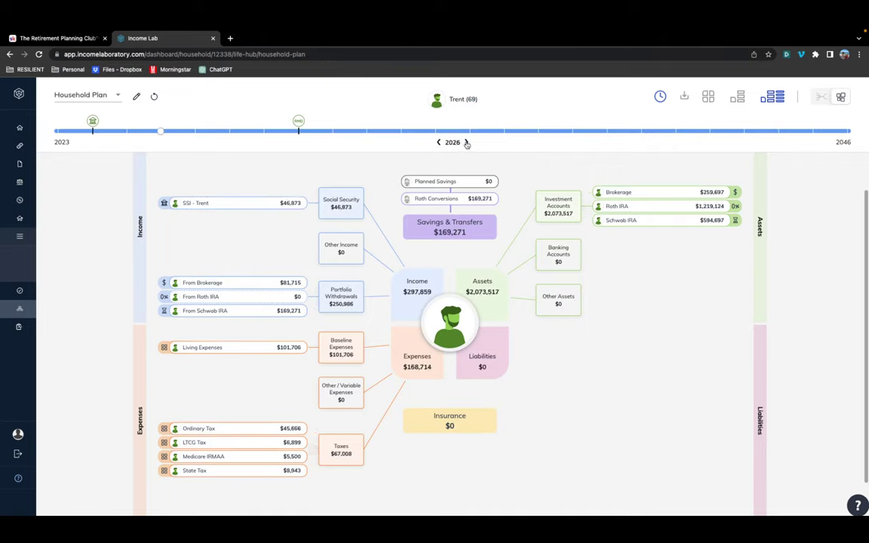
left_click(466, 143)
left_click(466, 143)
left_click(466, 143)
left_click(466, 143)
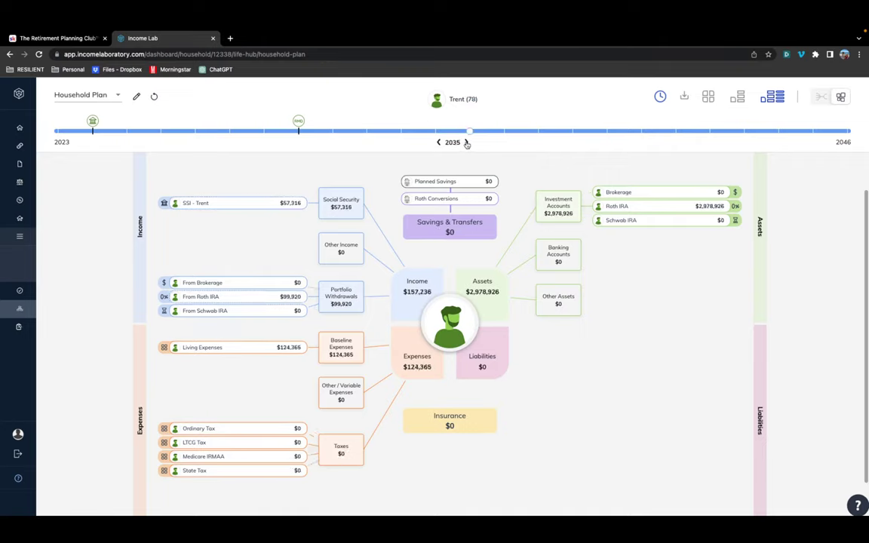
left_click(466, 143)
left_click(466, 143)
left_click(466, 142)
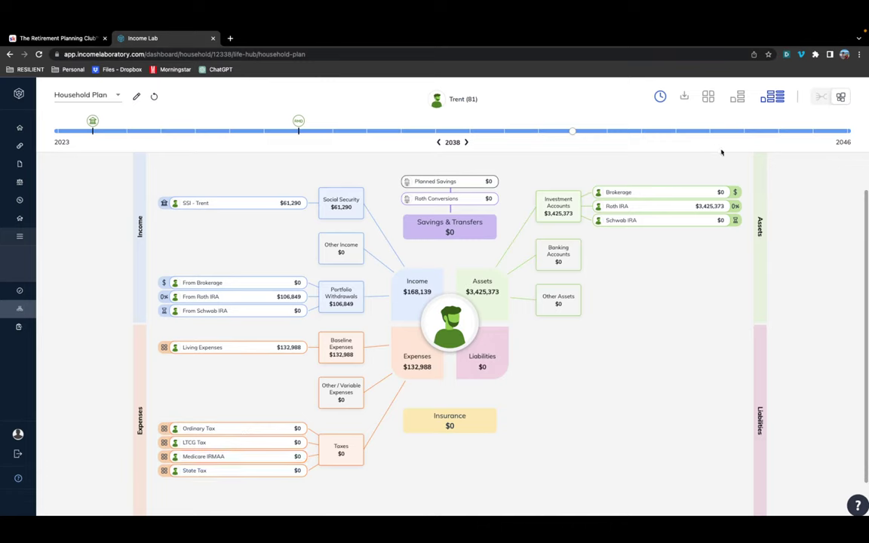
Show the plan as an income and expenses flow diagram and step back through the years to 2024, finishing on 2025.
left_click(820, 97)
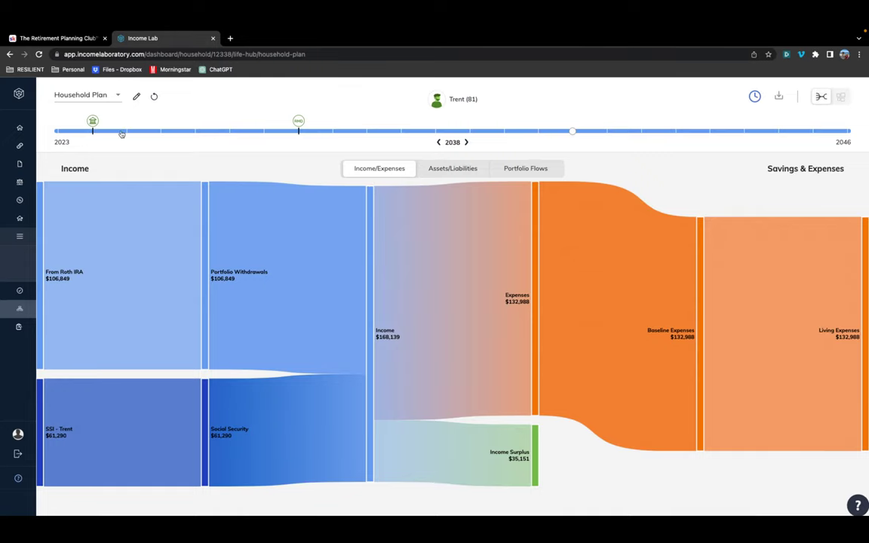
left_click(439, 142)
left_click(439, 143)
left_click(439, 142)
left_click(439, 142)
left_click(439, 142)
left_click(439, 143)
left_click(439, 143)
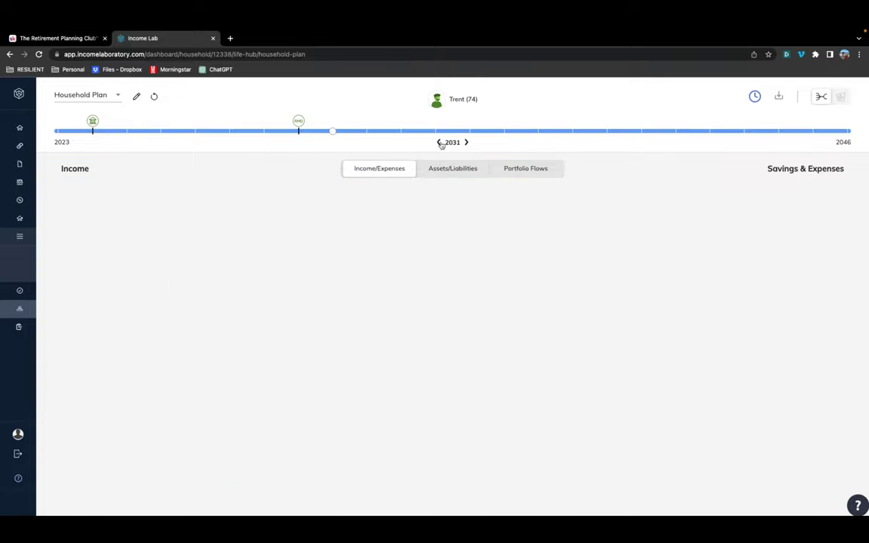
left_click(439, 143)
left_click(439, 143)
left_click(439, 143)
left_click(439, 143)
left_click(439, 143)
left_click(439, 143)
left_click(439, 143)
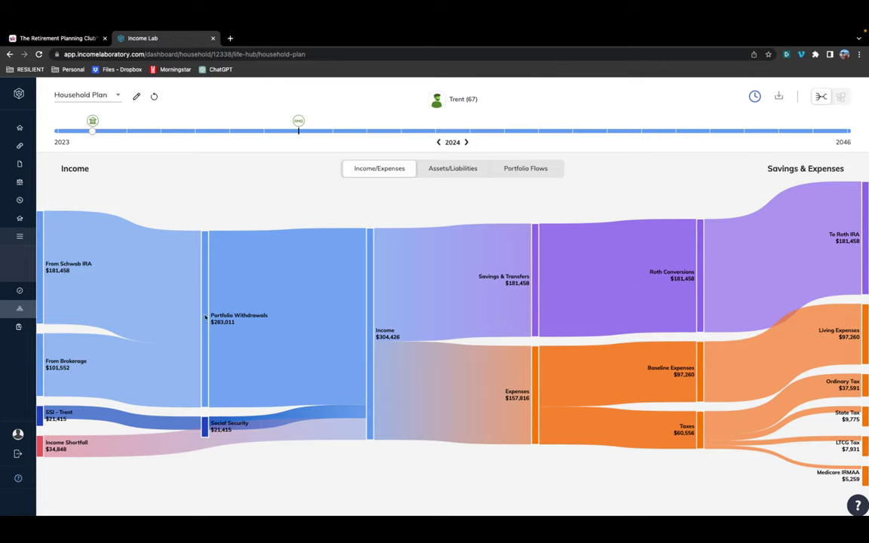
left_click(466, 143)
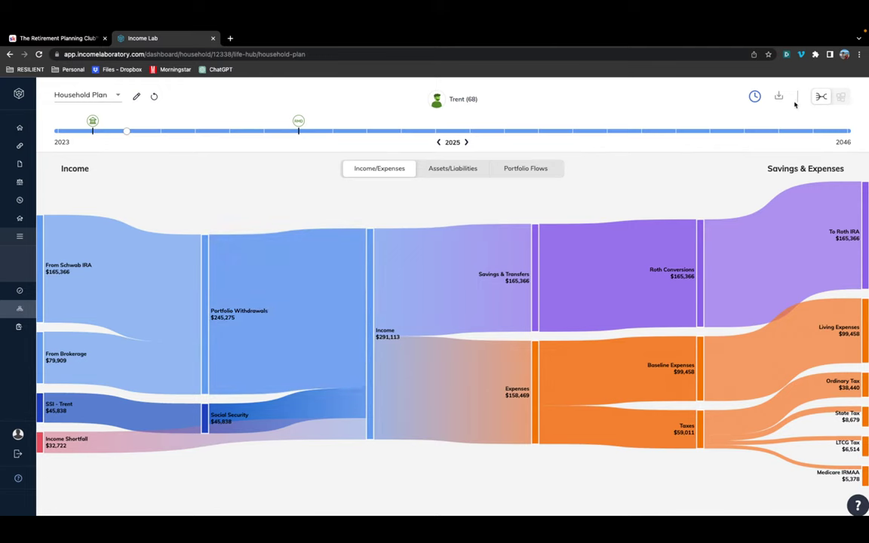
Return the 2025 household plan to the detailed map view and hide the timeline.
left_click(840, 96)
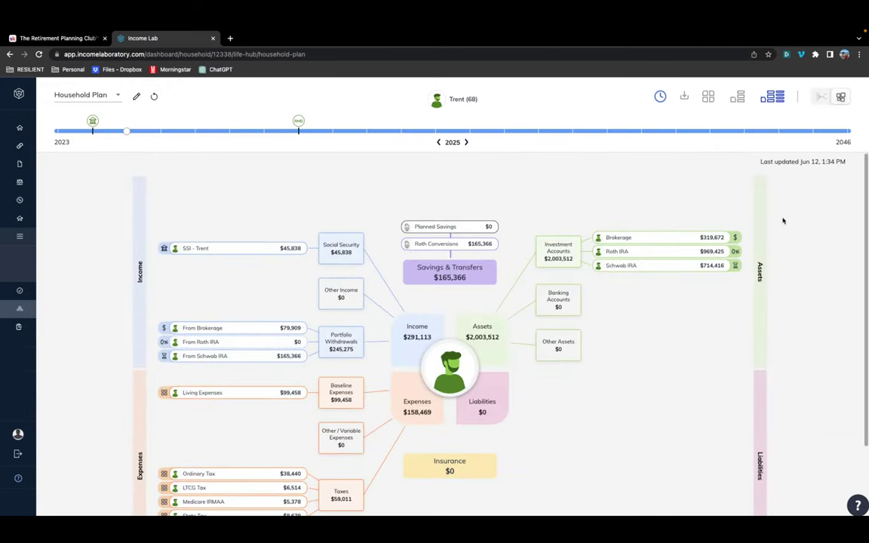
scroll(783, 220, "down", 2)
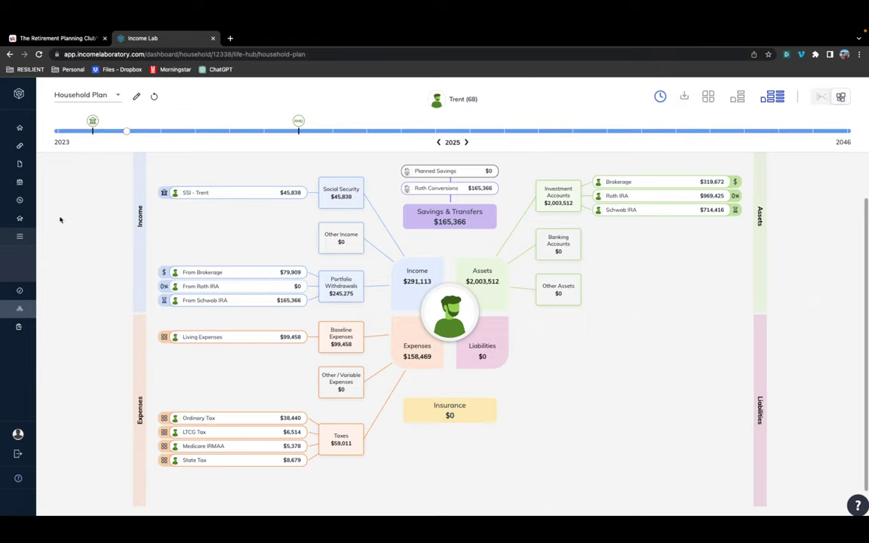
left_click(660, 98)
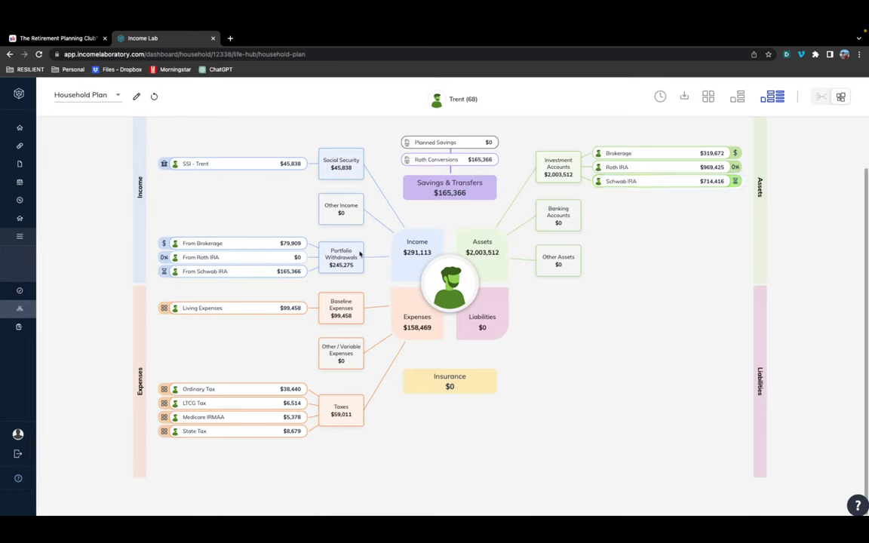
Open the Household Plan's guardrails details and examine the gaps between the current balance and the upper and lower guardrails.
mouse_move(27, 249)
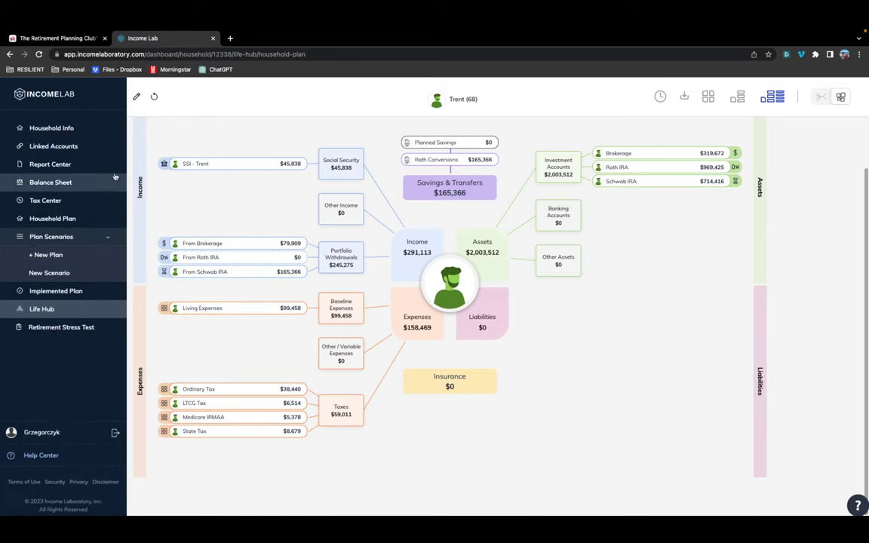
left_click(52, 218)
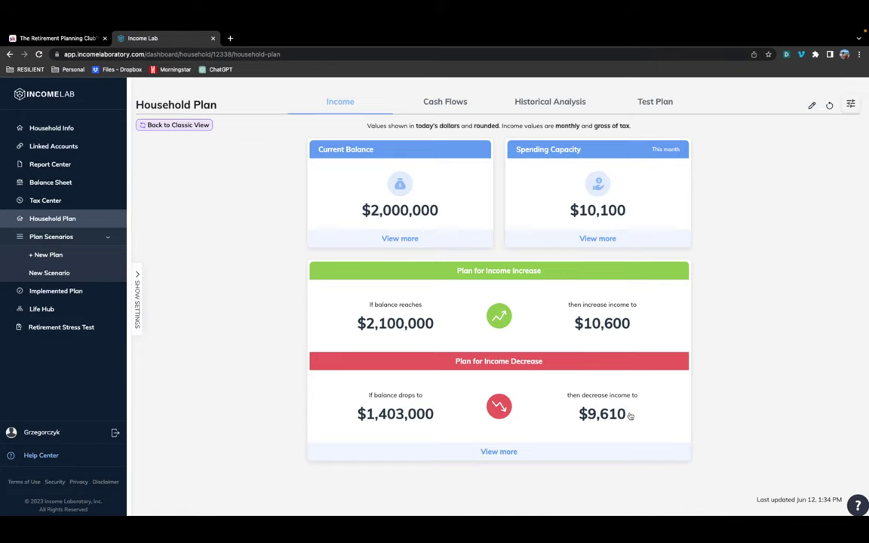
left_click(496, 452)
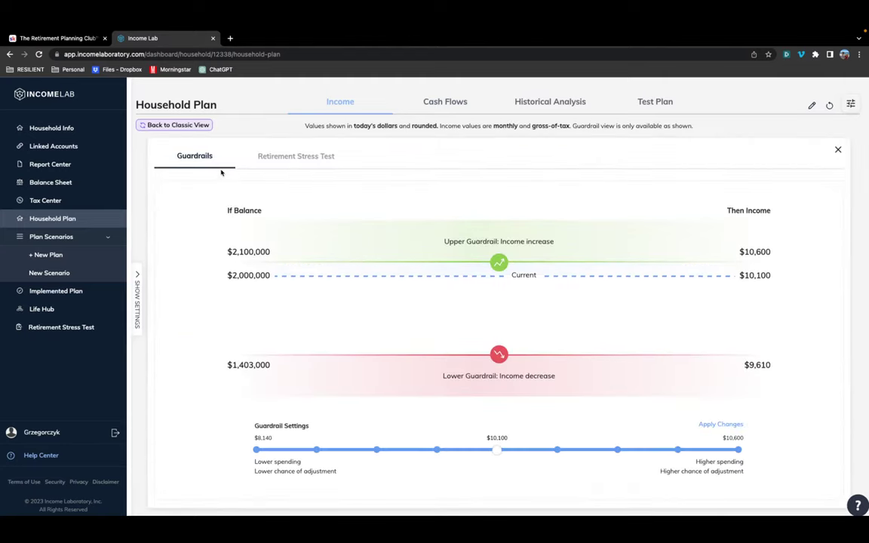
mouse_move(631, 267)
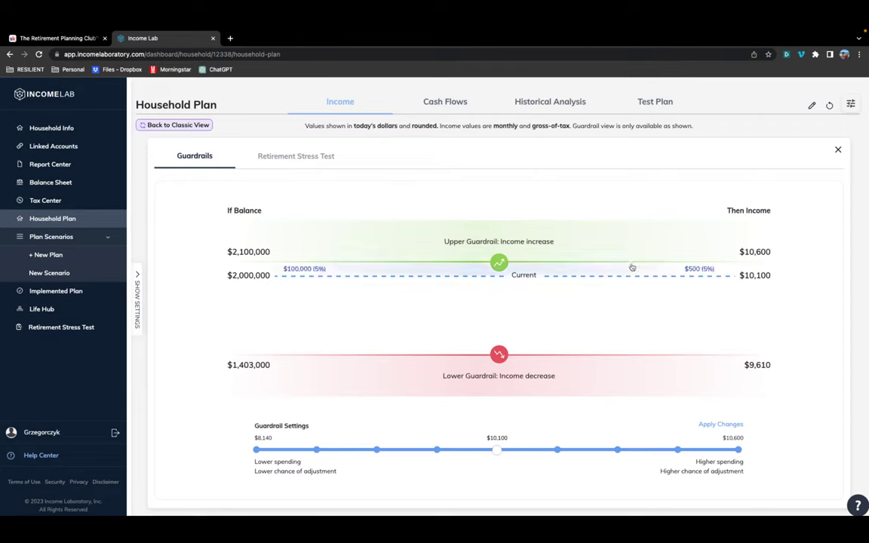
mouse_move(572, 324)
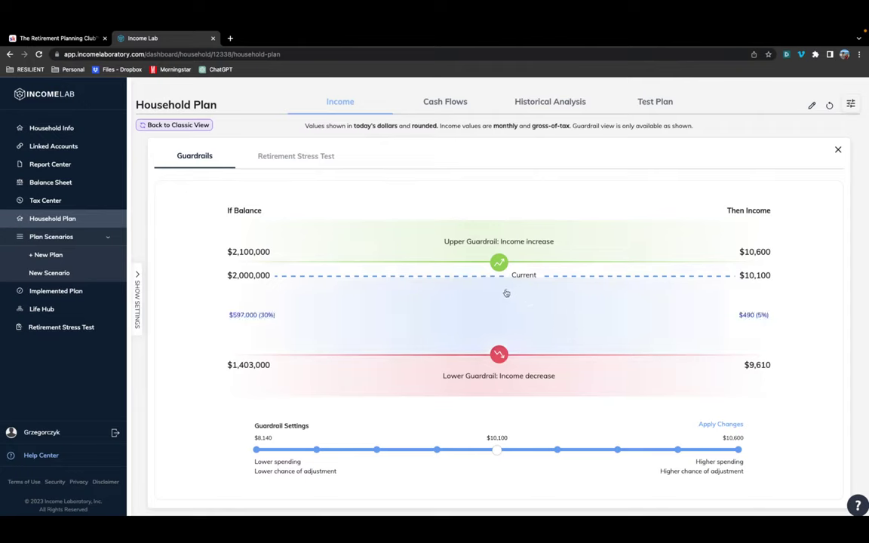
mouse_move(499, 264)
mouse_move(462, 313)
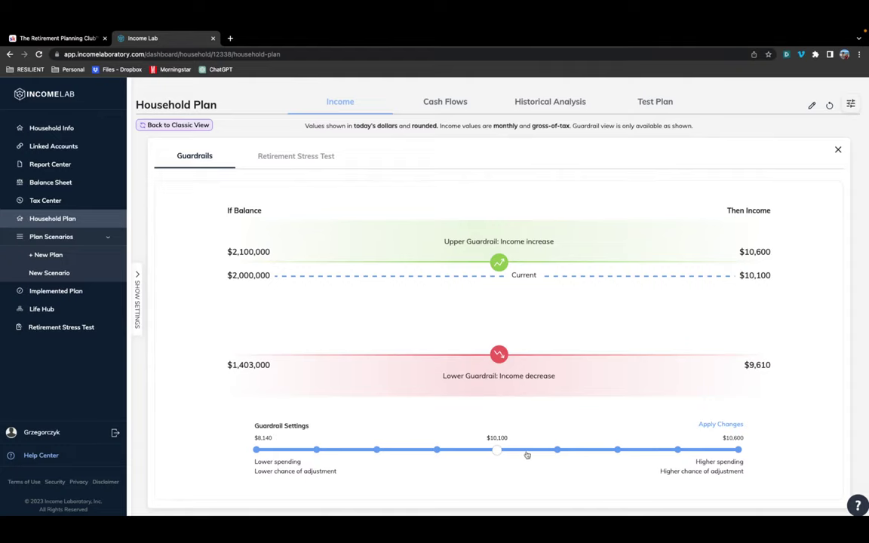
Preview the guardrails at progressively higher spending levels, from $10,400 up to the maximum of $10,600, without applying the changes.
left_click(558, 448)
left_click_drag(557, 449, 677, 449)
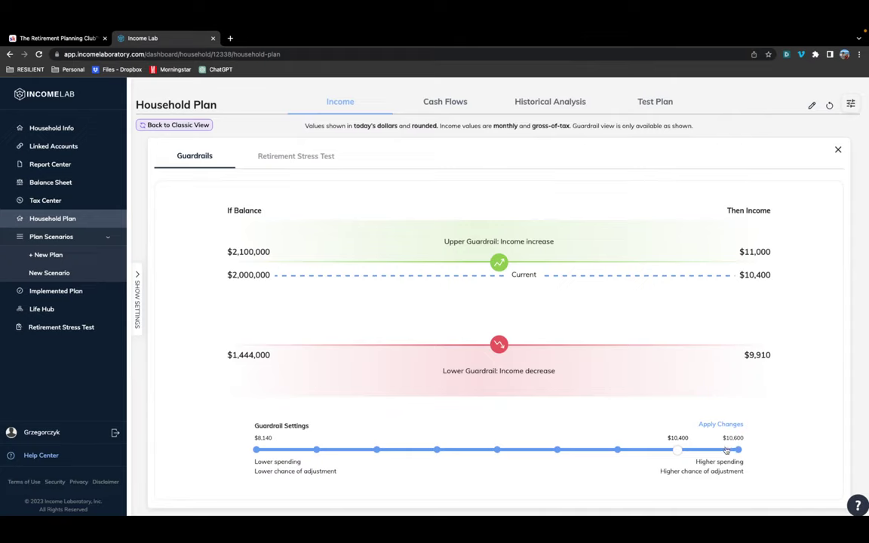
left_click(726, 450)
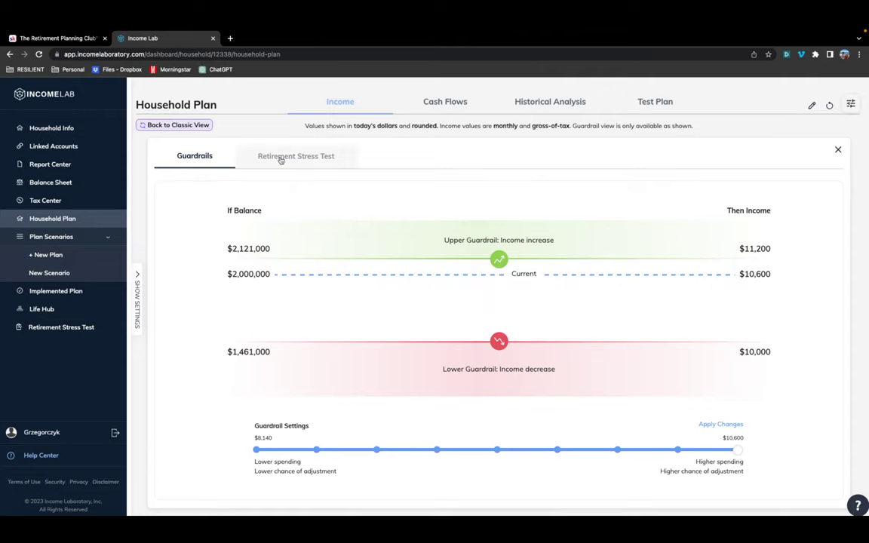
Review the Household Plan's historical analysis alongside its income summary and test plan, ending on the historical analysis.
left_click(559, 106)
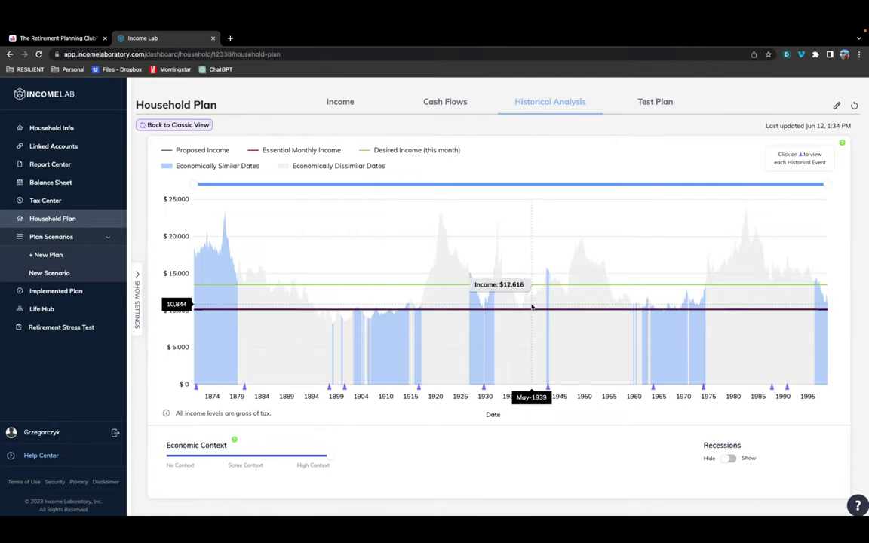
left_click(312, 97)
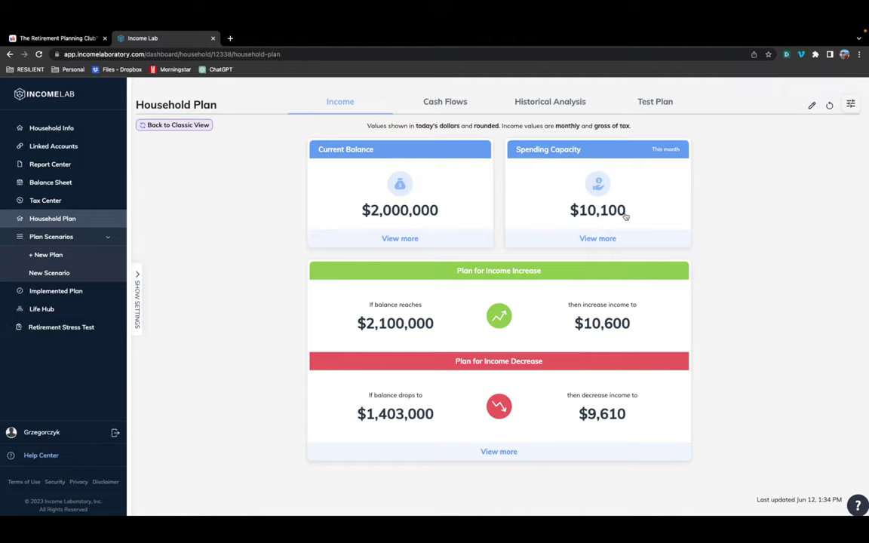
left_click(559, 105)
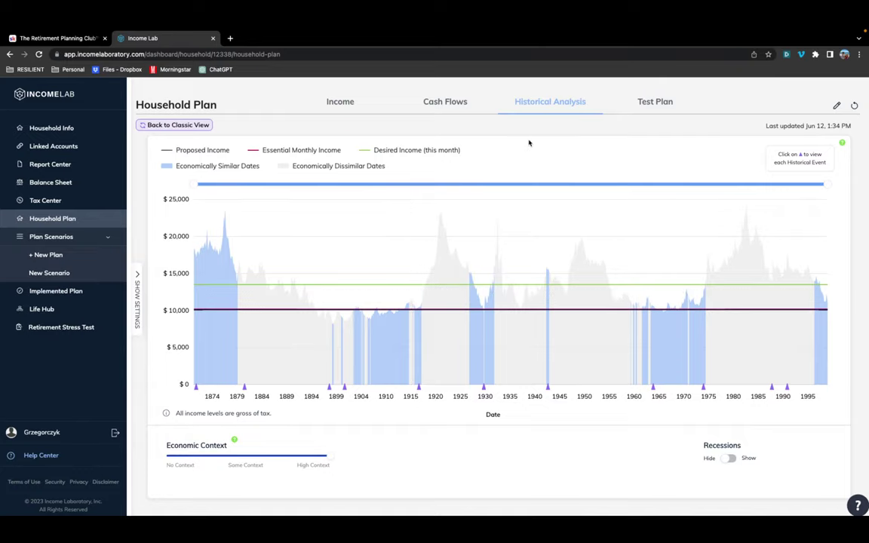
left_click(641, 103)
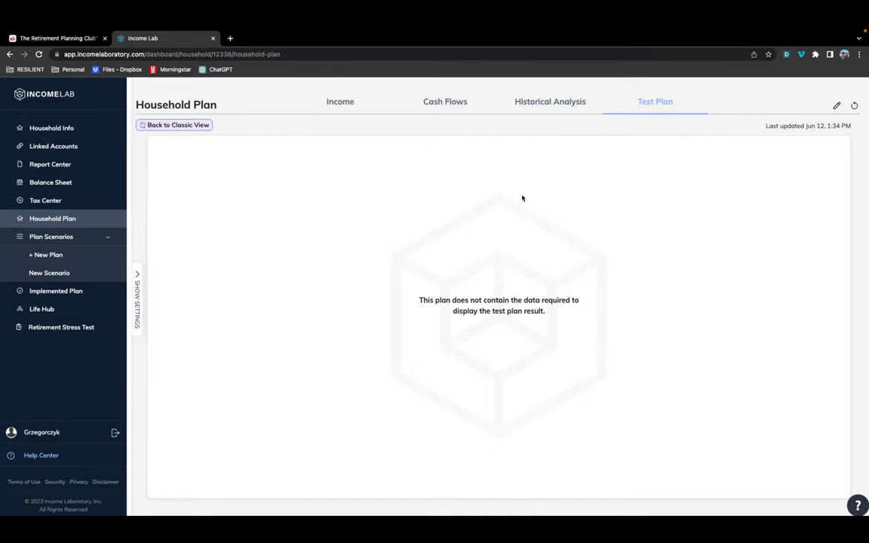
left_click(550, 104)
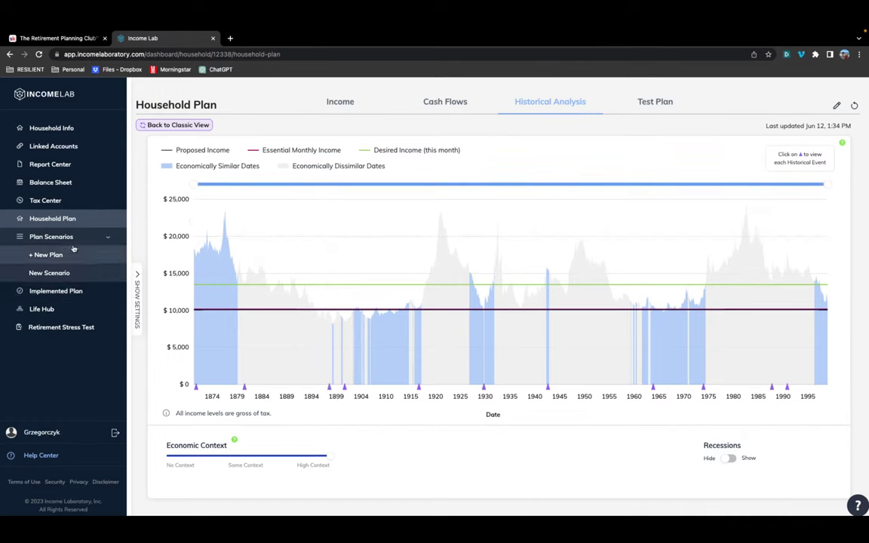
Open the Tax Center and load the Household Plan for the tax strategy comparison.
left_click(67, 200)
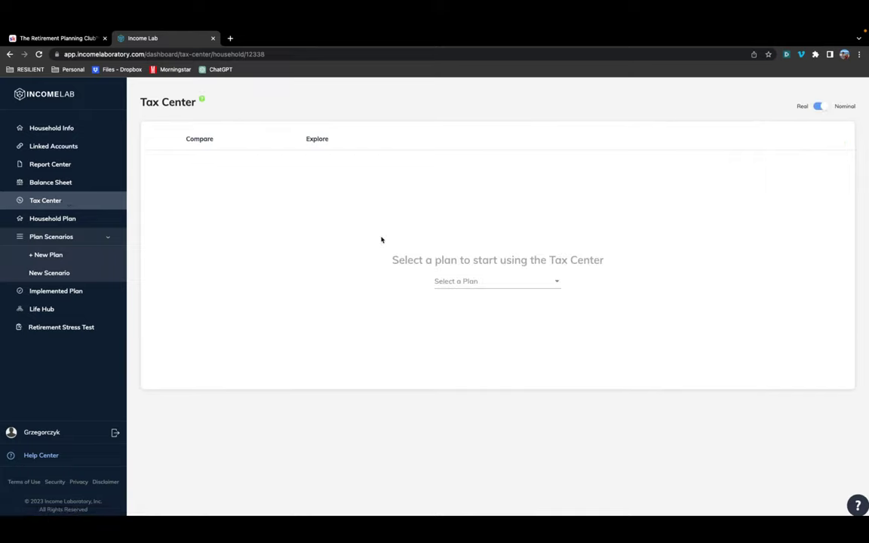
left_click(483, 279)
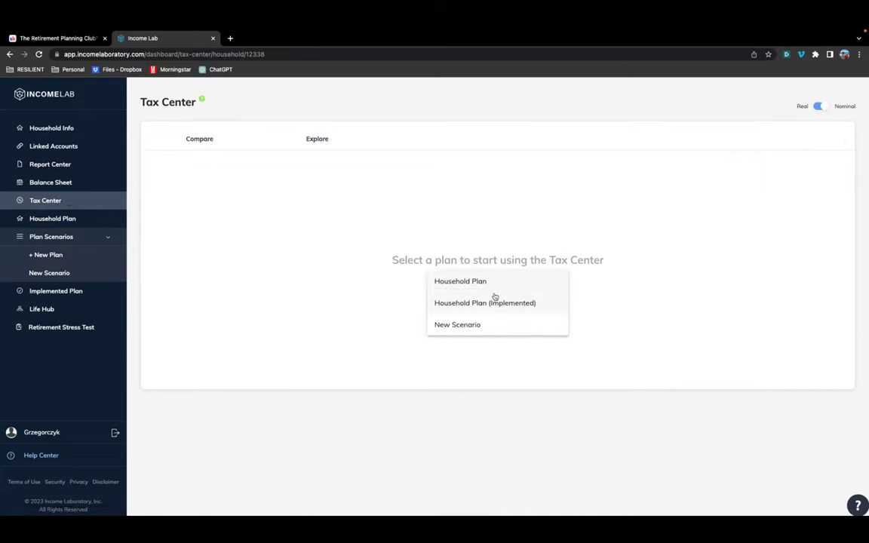
left_click(491, 285)
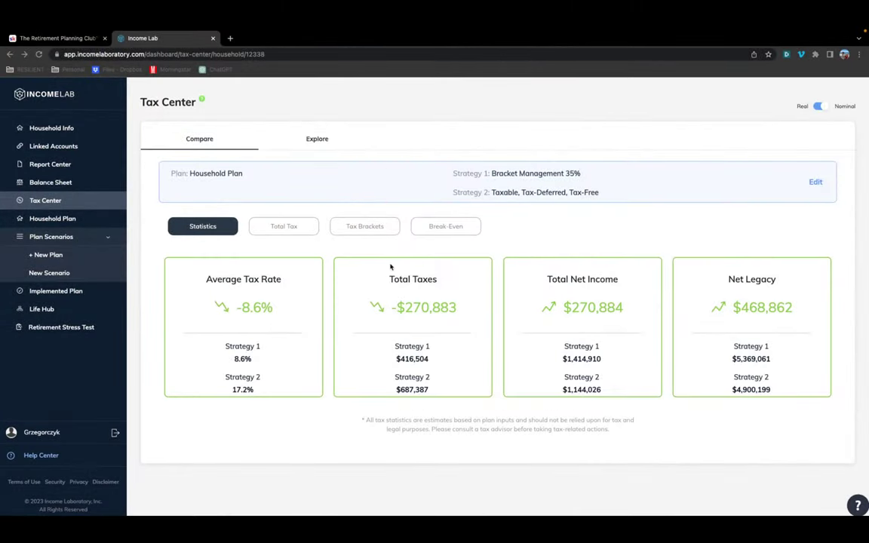
Open the tax strategy selection for Strategy 1 and compare the tax rates, taxes, net income and legacy of all listed strategies.
left_click(815, 183)
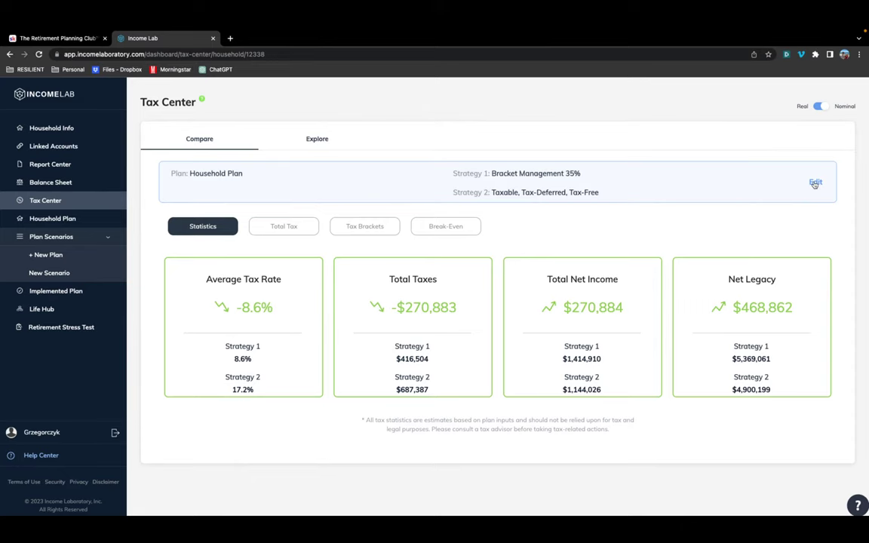
left_click(815, 183)
scroll(442, 341, "down", 1)
scroll(442, 341, "up", 1)
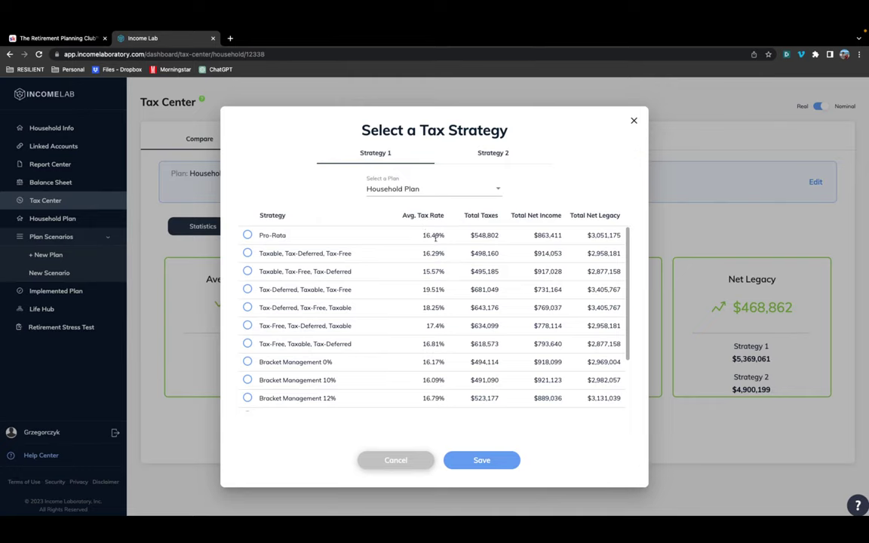
scroll(453, 286, "down", 3)
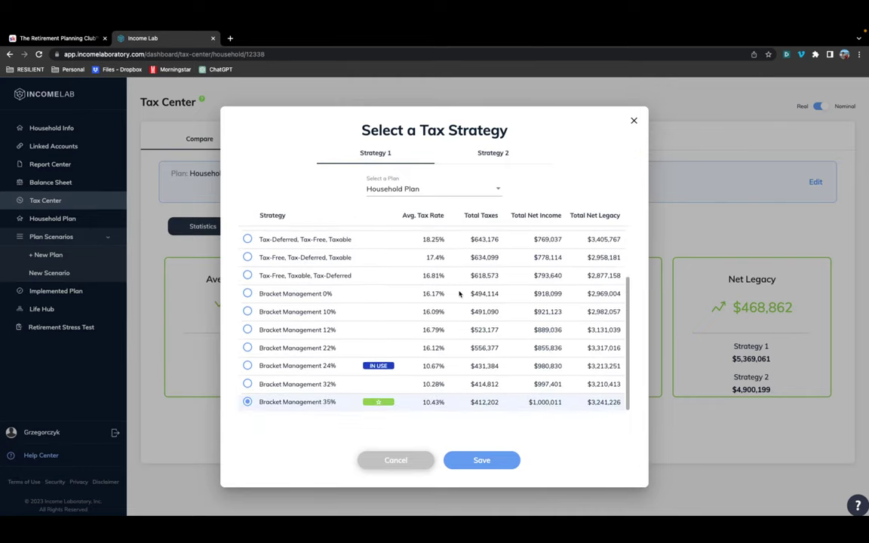
scroll(438, 308, "up", 2)
scroll(437, 311, "down", 1)
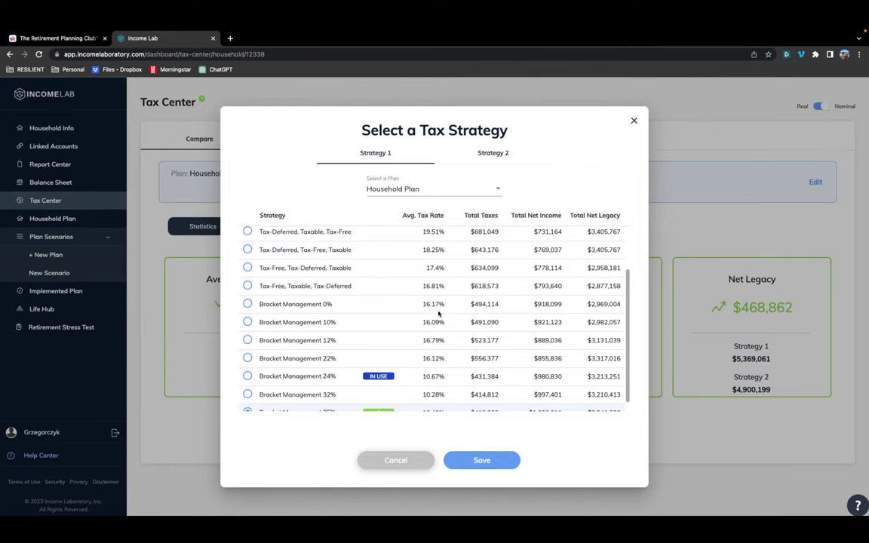
scroll(400, 253, "up", 3)
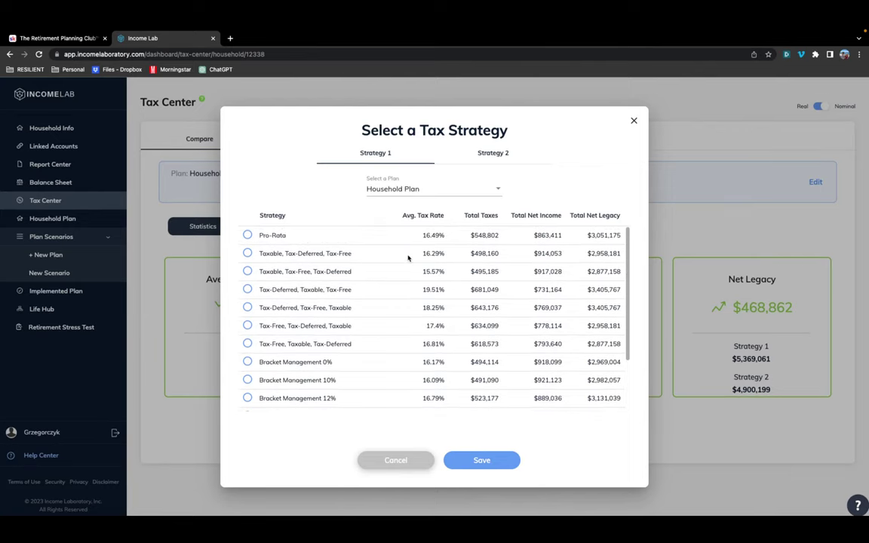
scroll(408, 258, "down", 2)
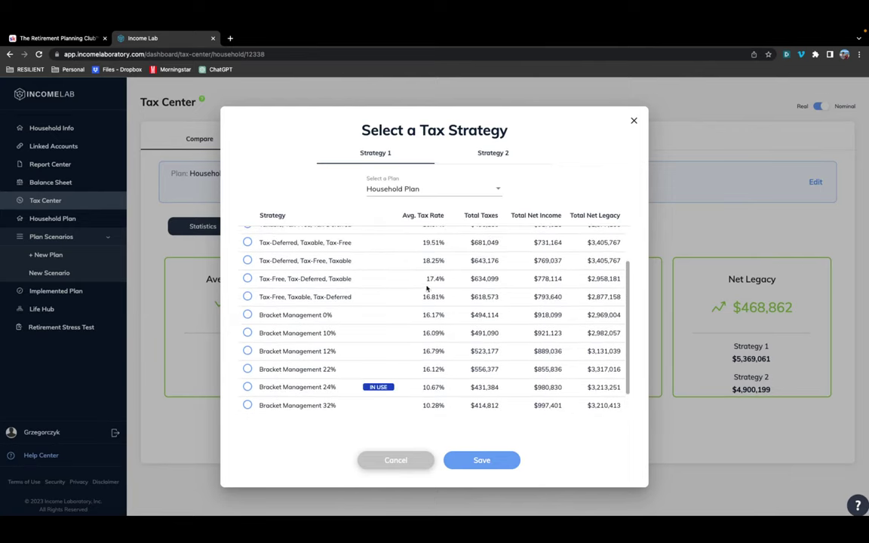
scroll(408, 260, "down", 1)
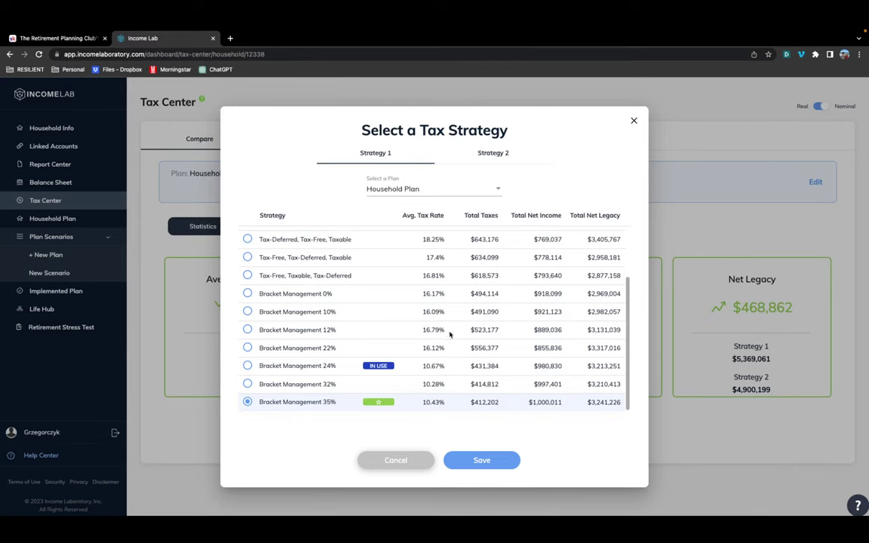
scroll(450, 334, "up", 3)
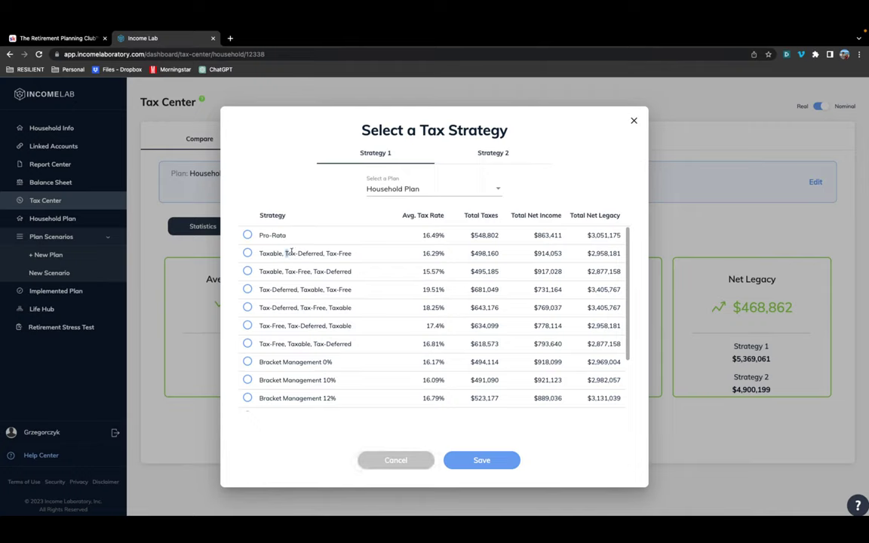
Compare the Taxable, Tax-Deferred, Tax-Free strategy with the bracket management strategies by tax rate, taxes, income and legacy, and close the selection without saving.
left_click_drag(285, 253, 351, 252)
triple_click(305, 253)
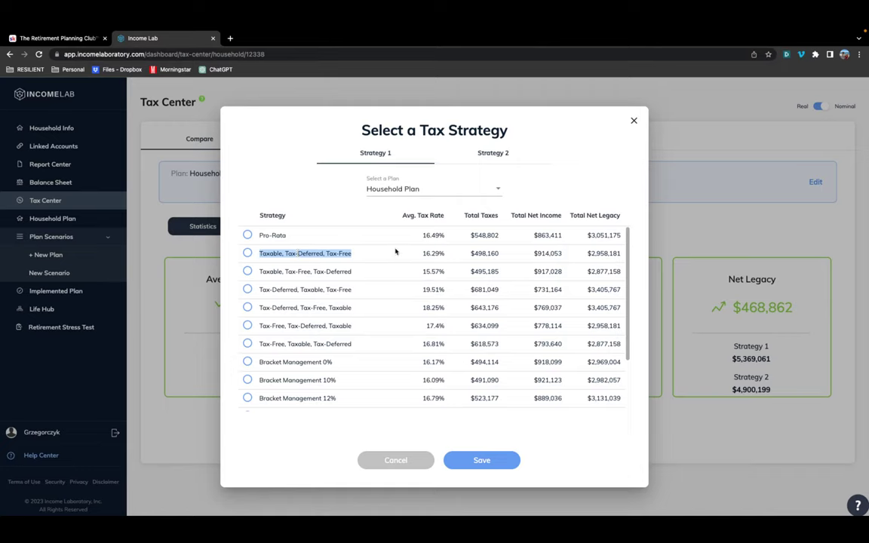
scroll(444, 287, "down", 3)
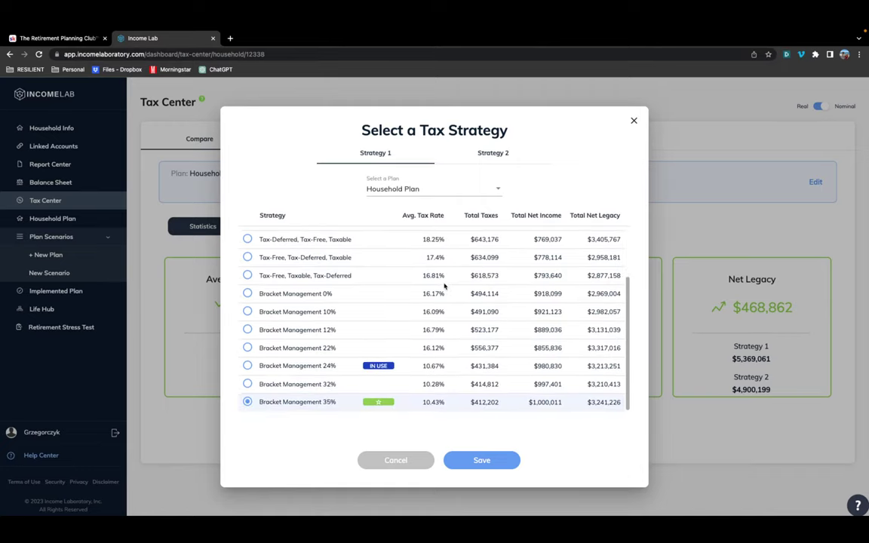
scroll(444, 287, "up", 2)
scroll(445, 287, "down", 2)
scroll(458, 319, "up", 1)
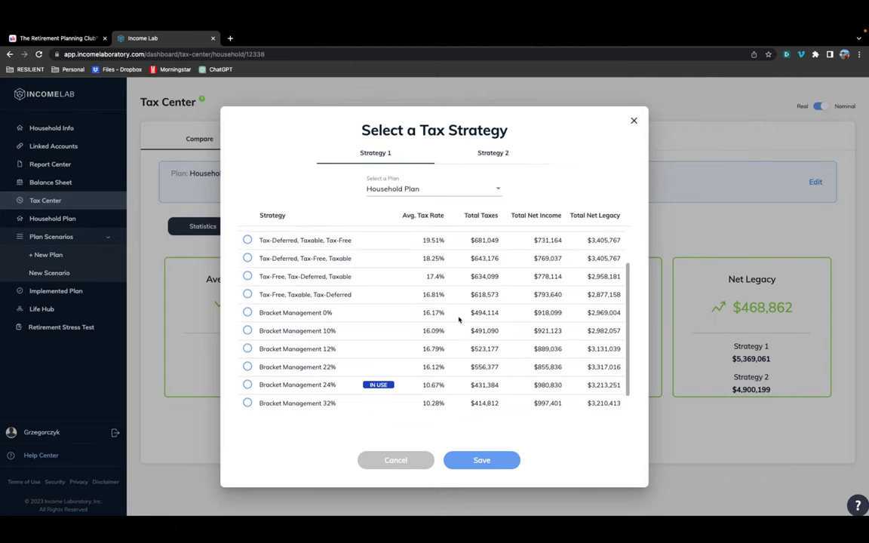
scroll(458, 320, "down", 1)
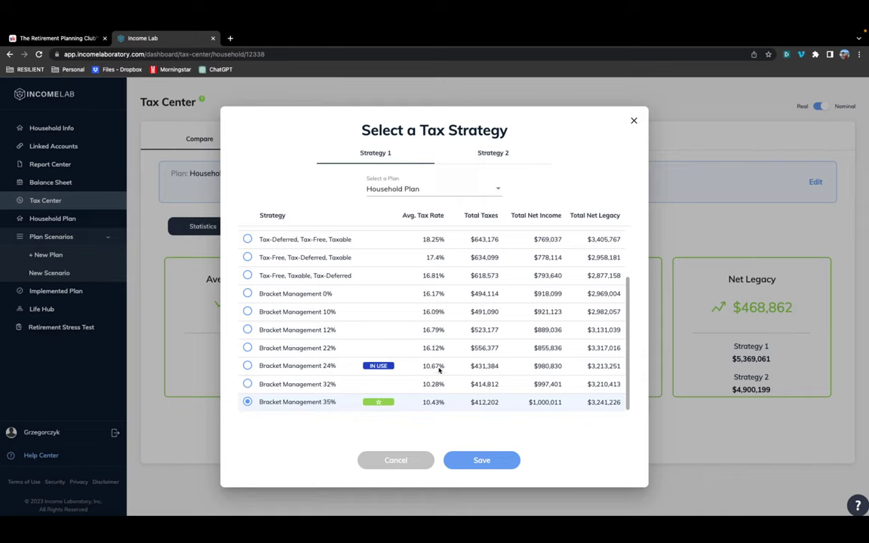
scroll(444, 358, "up", 1)
scroll(444, 359, "up", 3)
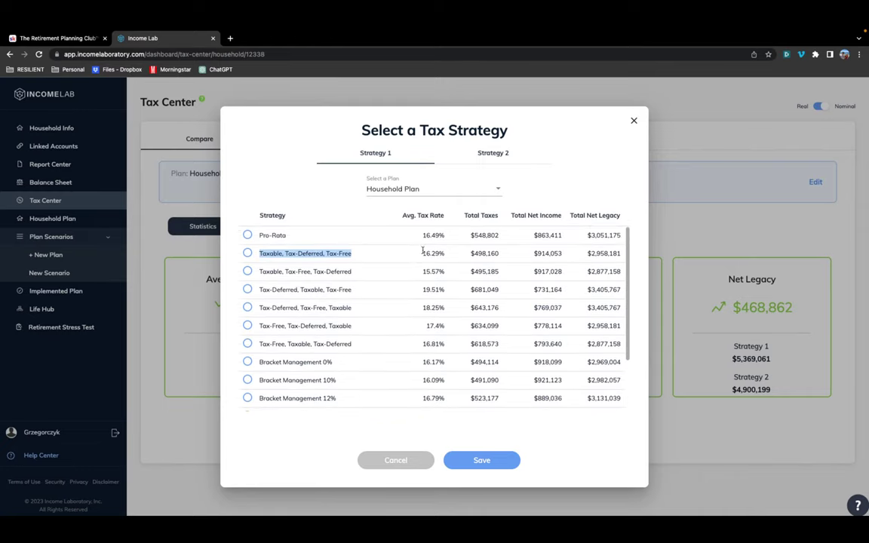
scroll(460, 339, "down", 3)
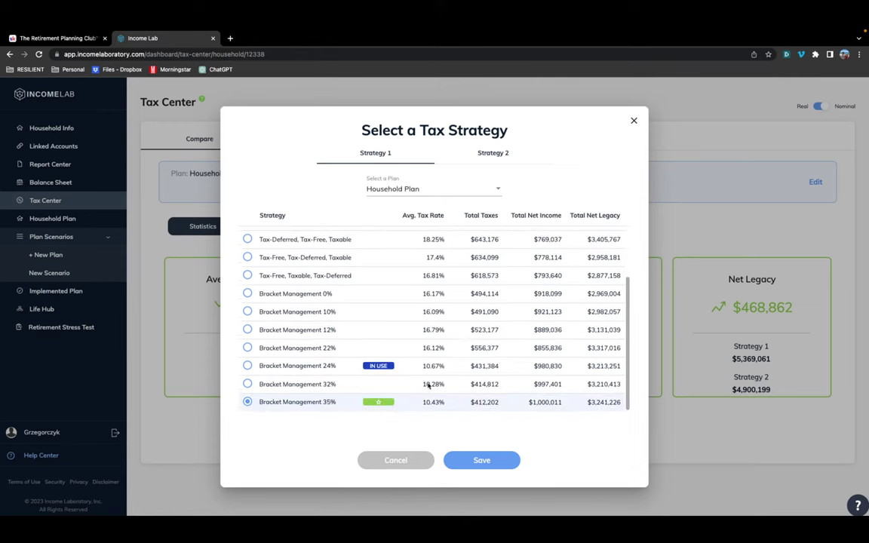
scroll(510, 368, "up", 3)
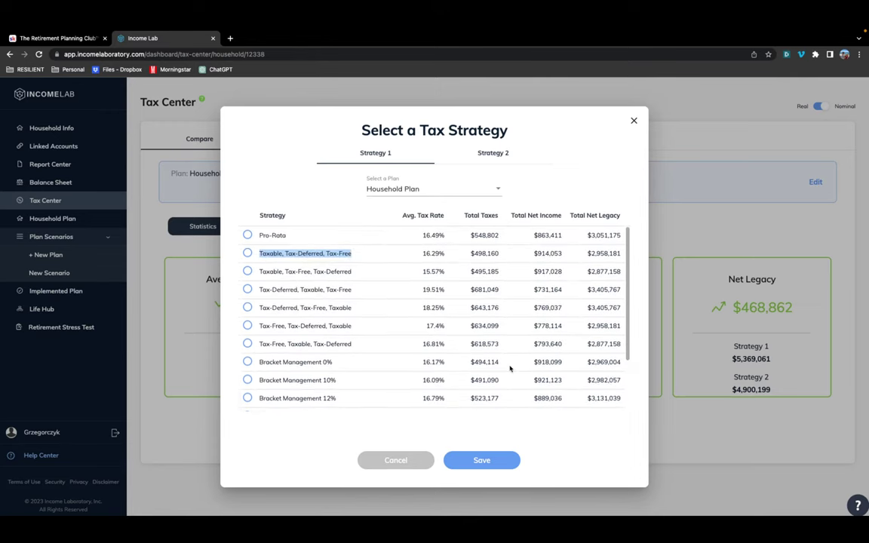
scroll(494, 343, "down", 3)
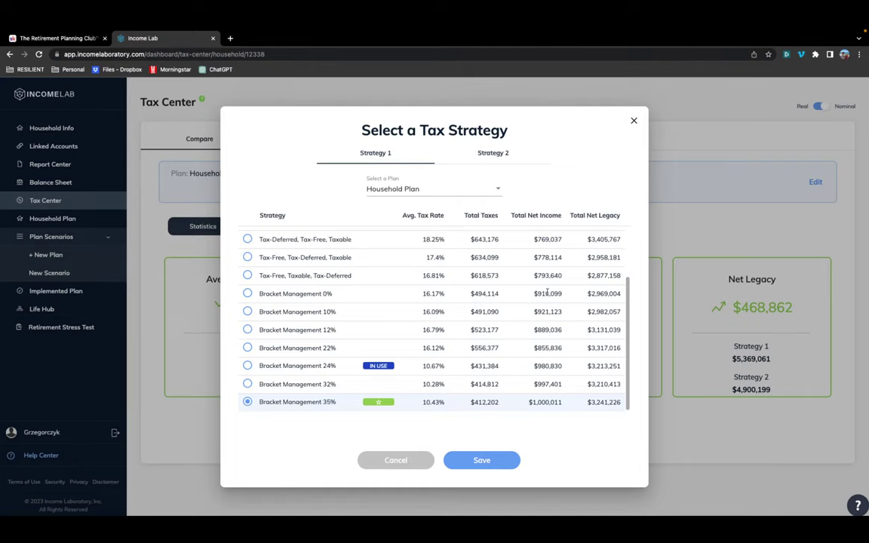
left_click(635, 121)
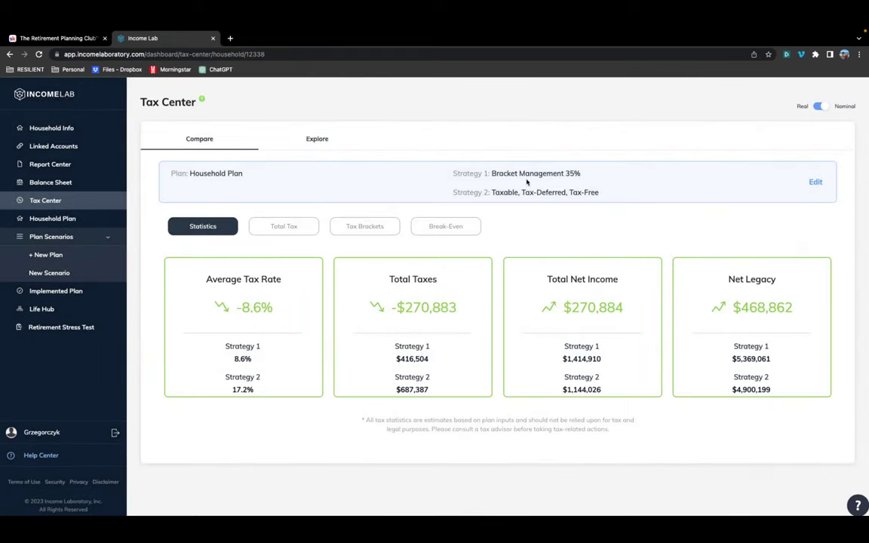
double_click(571, 172)
left_click(817, 182)
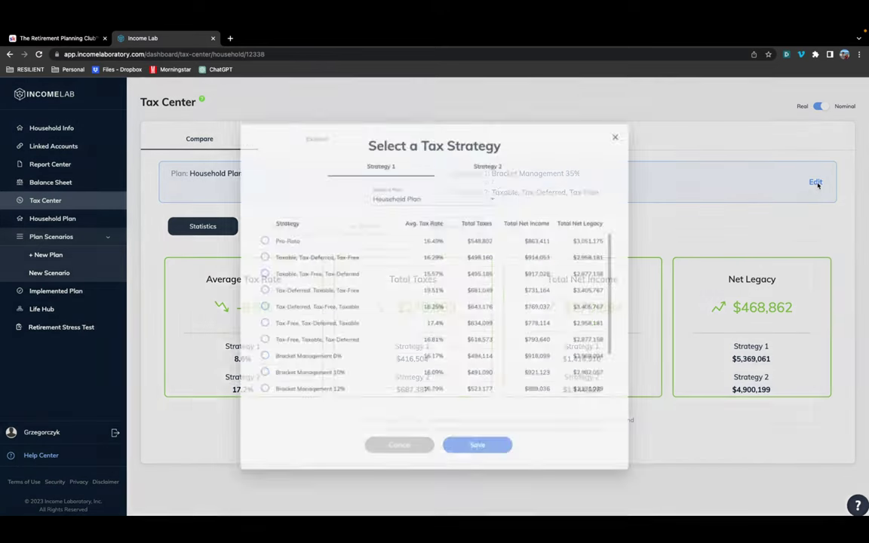
left_click(705, 211)
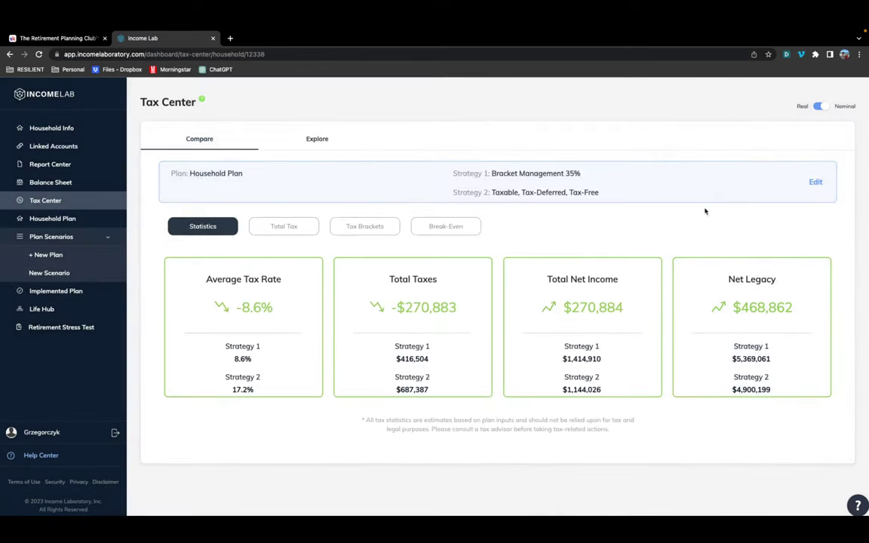
Examine the break-even chart of cumulative taxes paid for Bracket Management 35% versus Taxable, Tax-Deferred, Tax-Free.
double_click(570, 174)
left_click(450, 227)
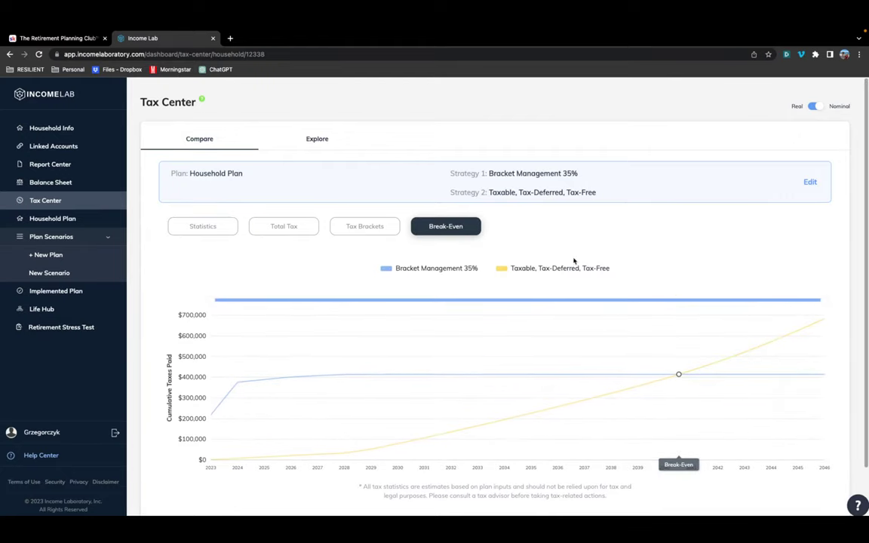
mouse_move(679, 371)
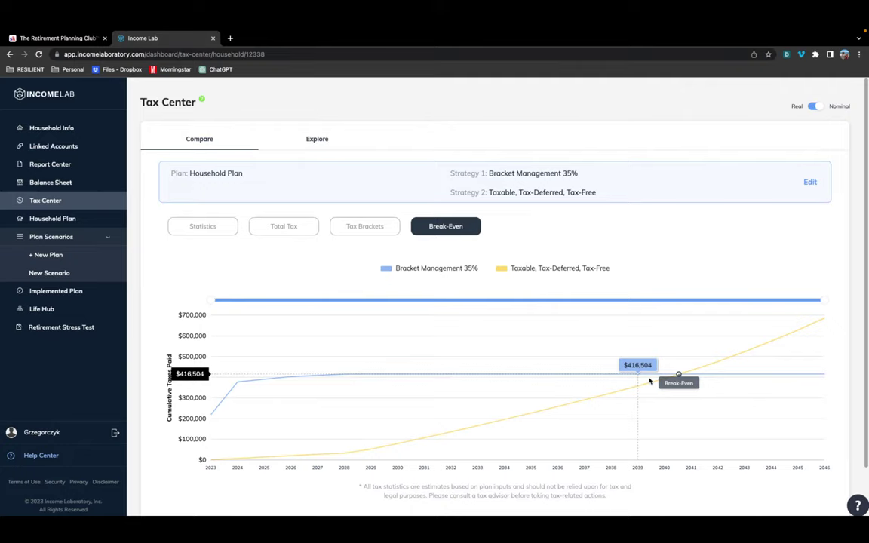
scroll(661, 341, "down", 1)
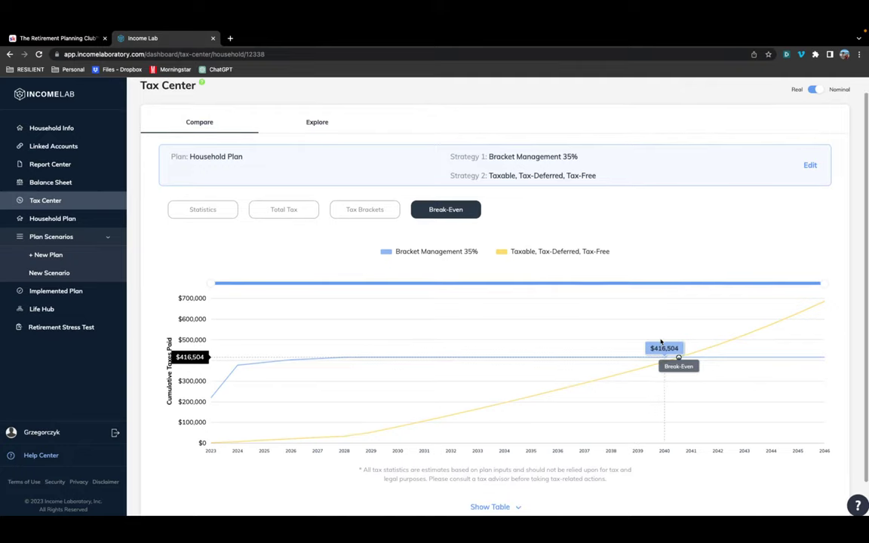
scroll(661, 342, "up", 1)
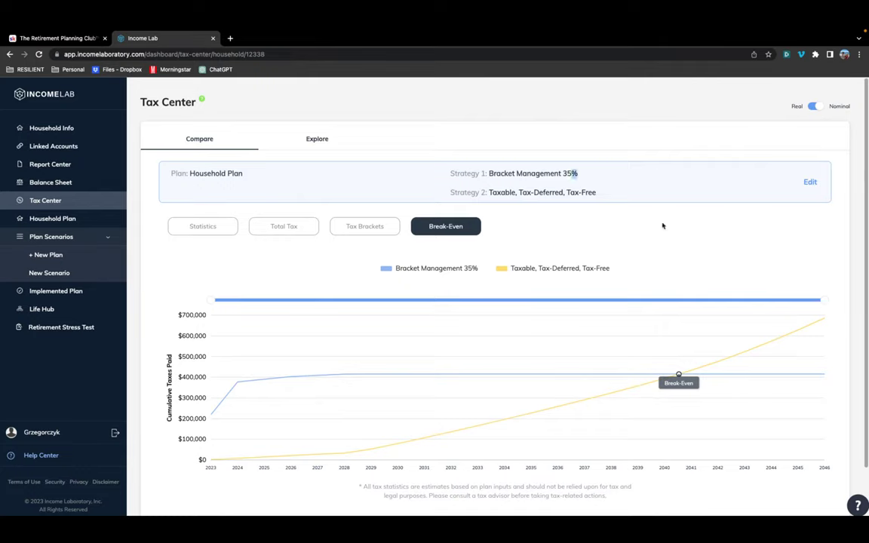
left_click(580, 173)
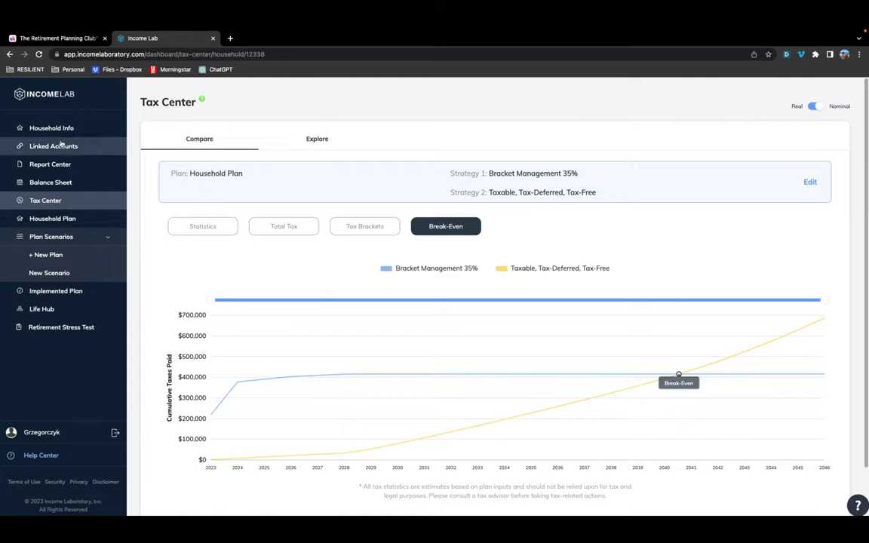
Review the household's balance sheet, collapsing the list of plan scenarios, and return to the Tax Center.
left_click(60, 180)
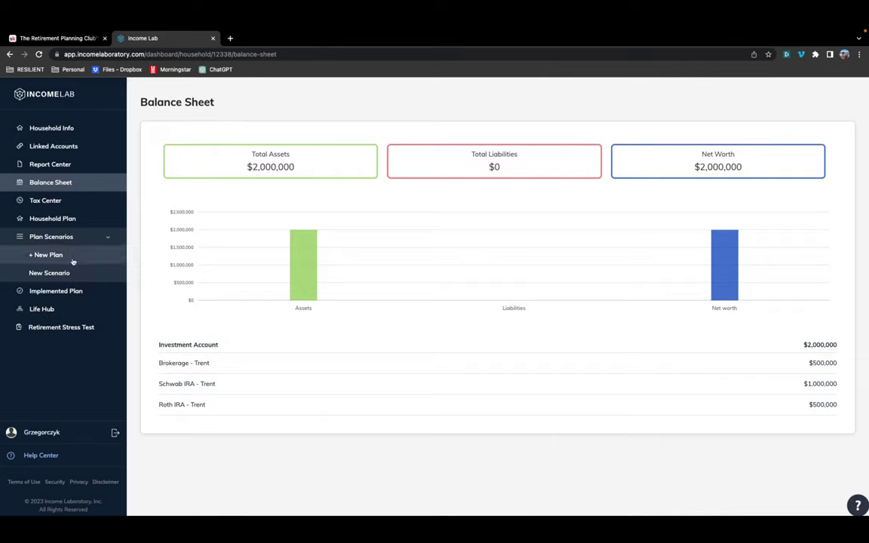
left_click(109, 238)
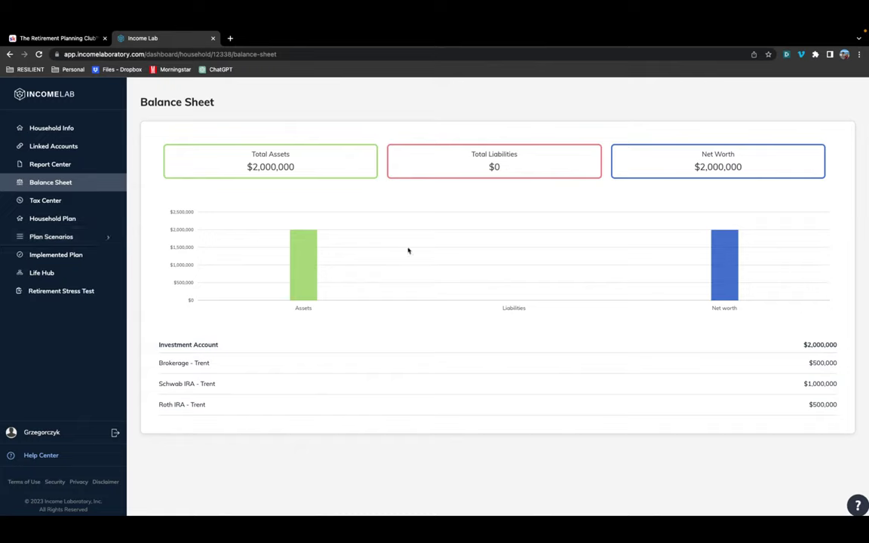
left_click(80, 200)
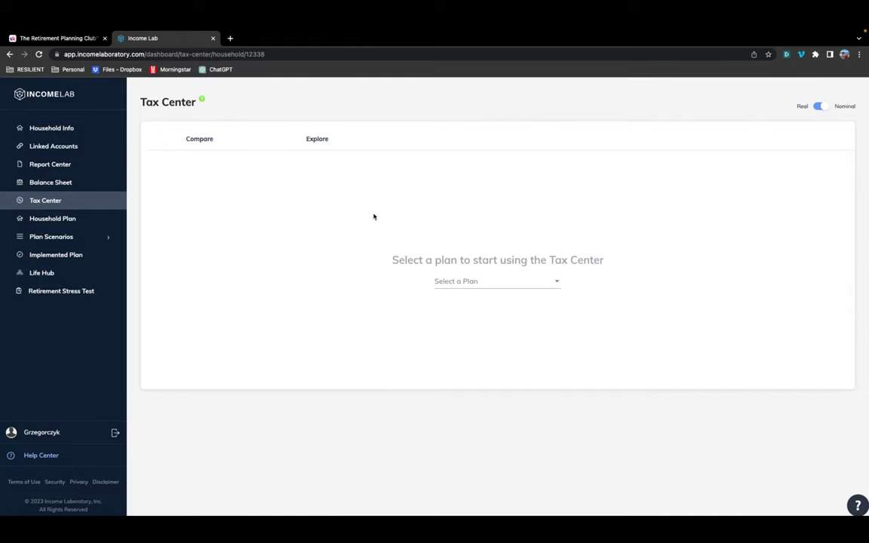
Revisit the Household Plan's cash flows and historical analysis.
left_click(48, 220)
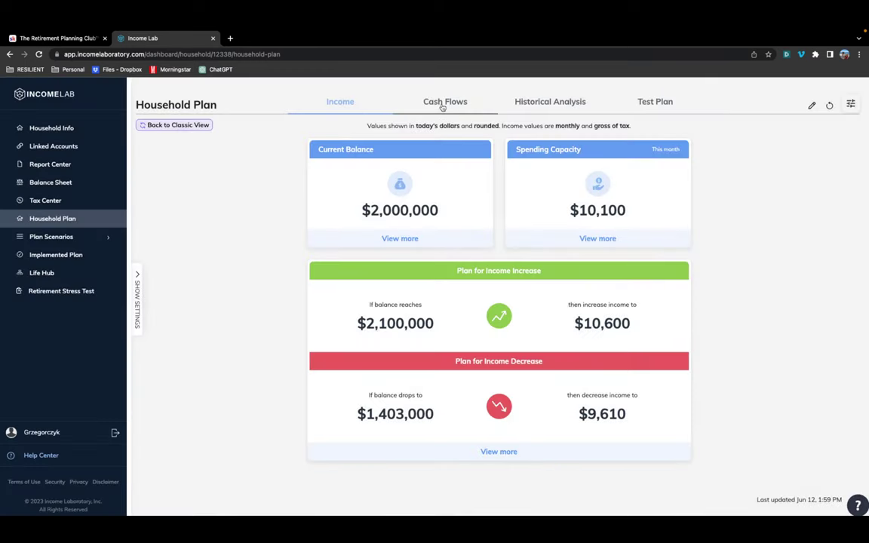
left_click(442, 106)
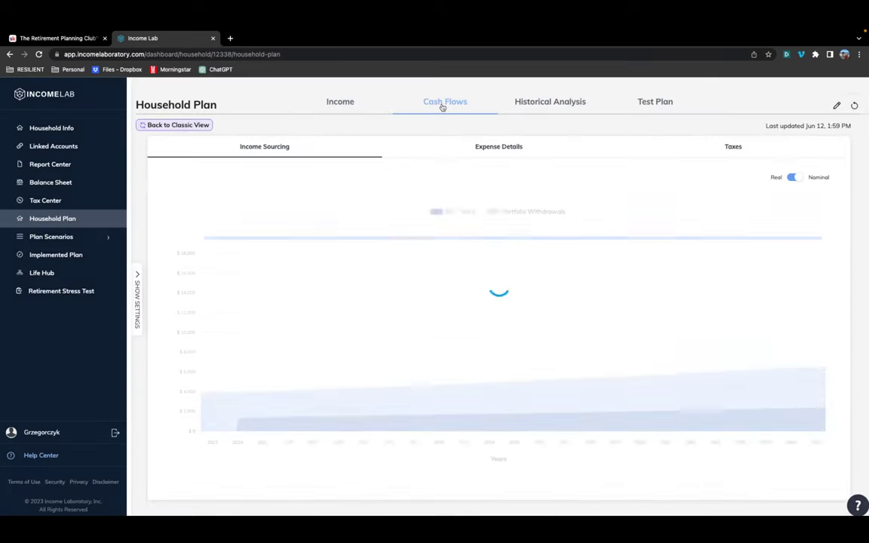
left_click(539, 103)
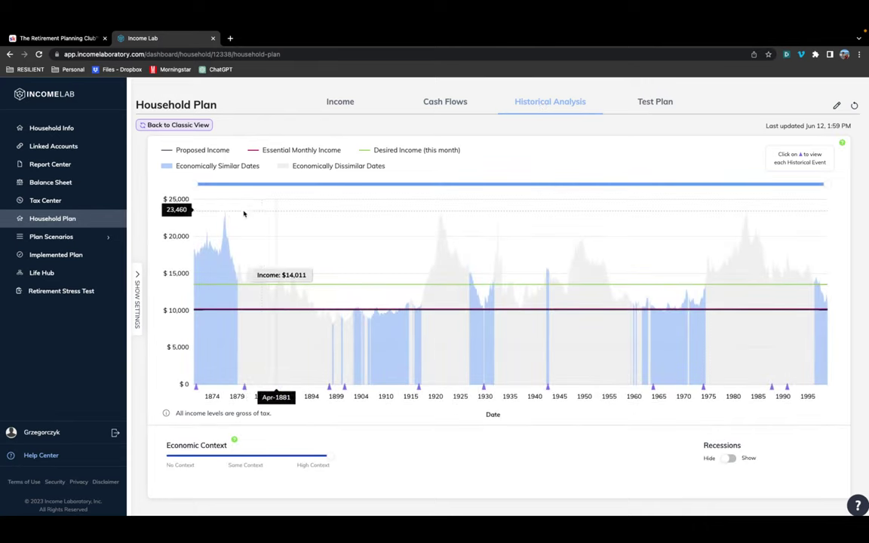
View the plan scenarios overview and open the household's Life Hub.
left_click(74, 239)
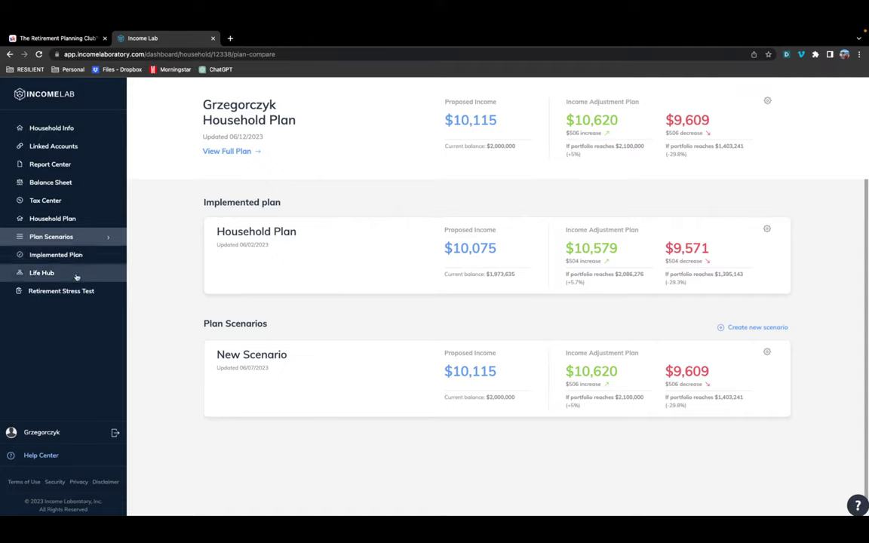
left_click(75, 276)
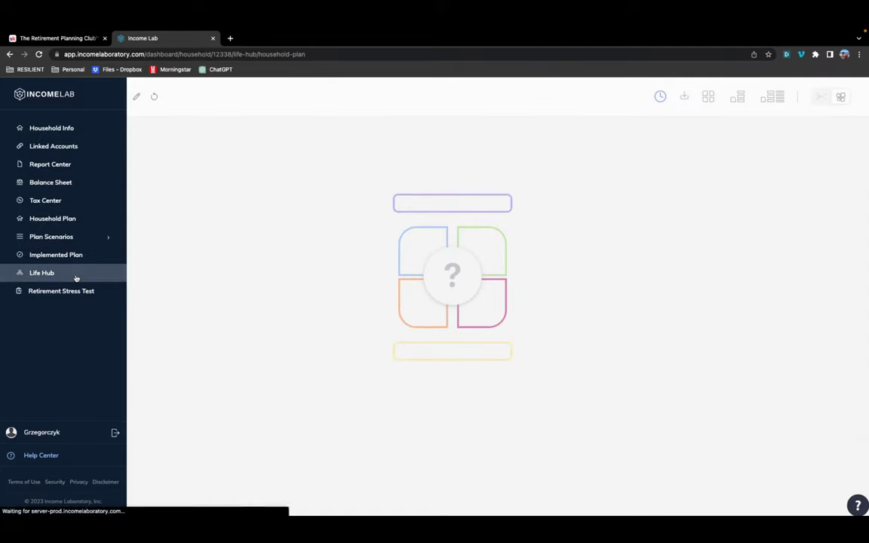